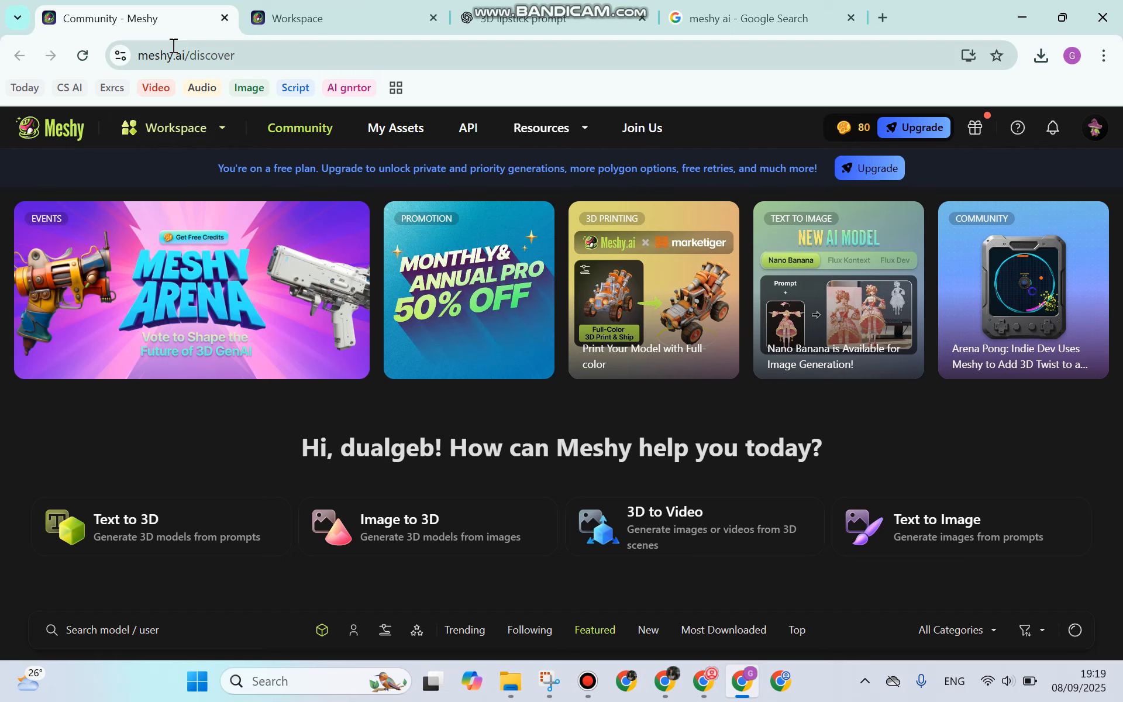
Step: Switch to the Google search results for 'meshy ai' showing the Meshy AI sub-links
{"action": "left_click", "coordinate": [718, 3]}
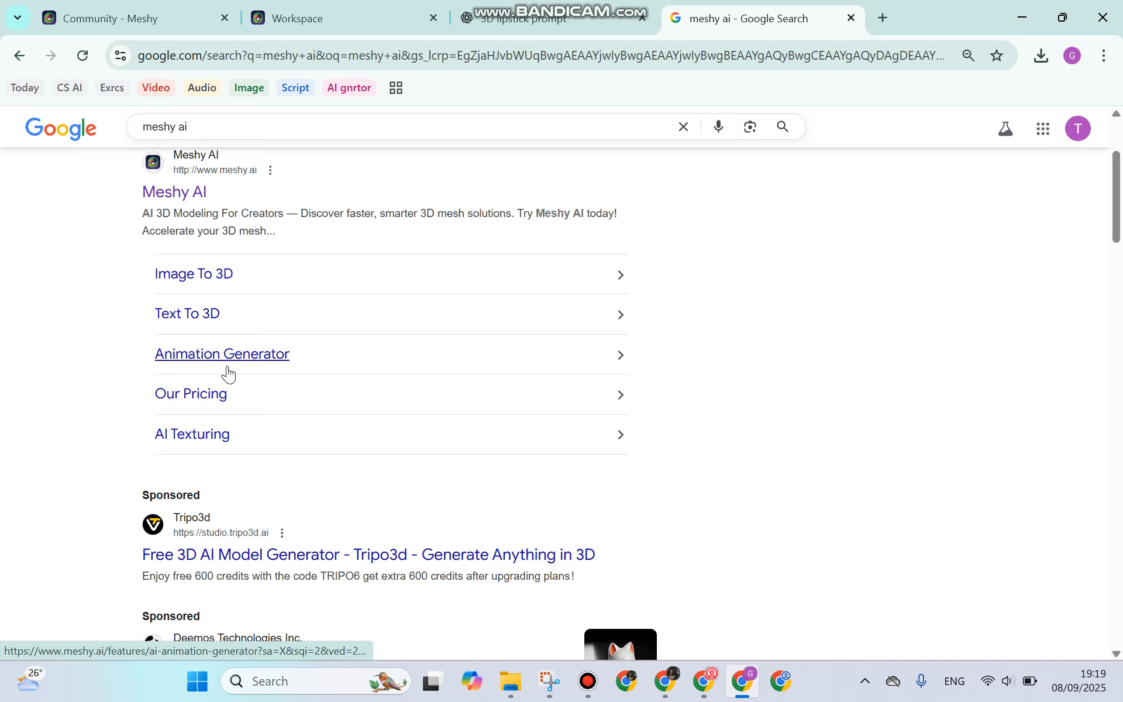
Step: Return to the Meshy Community page at meshy.ai/discover
{"action": "left_click", "coordinate": [193, 10]}
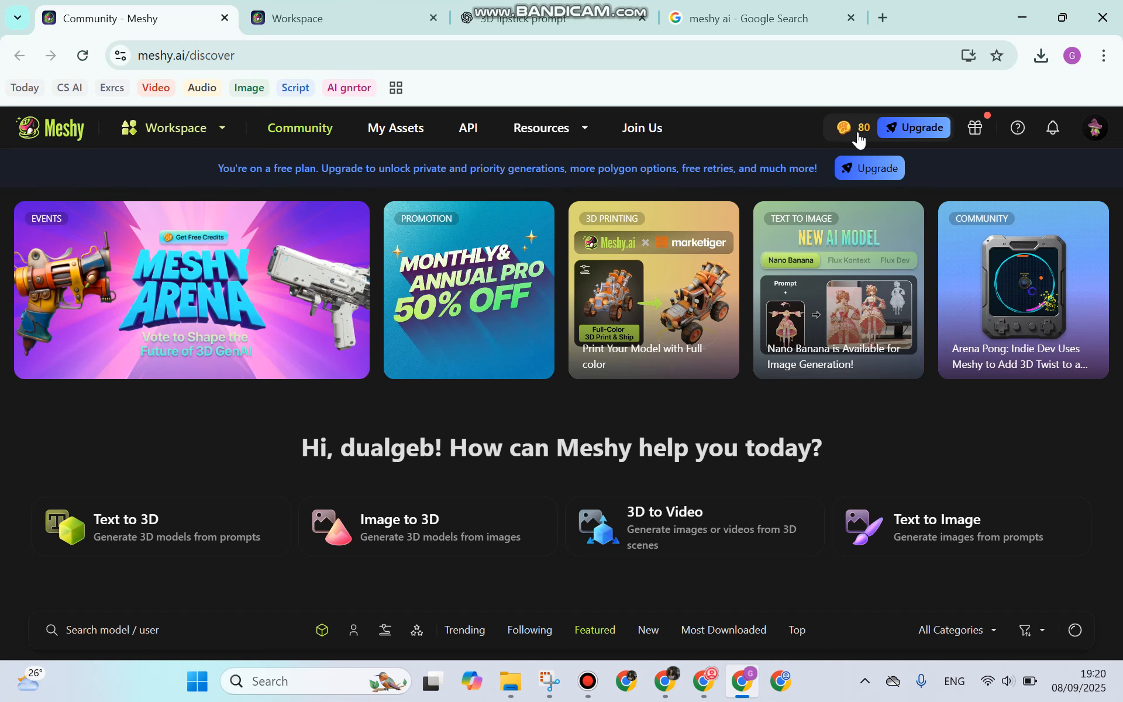
Step: Browse Meshy's Community and Workspace, then open the ChatGPT '3D lipstick prompt' chat
{"action": "scroll", "coordinate": [87, 432], "scroll_direction": "down", "scroll_amount": 2}
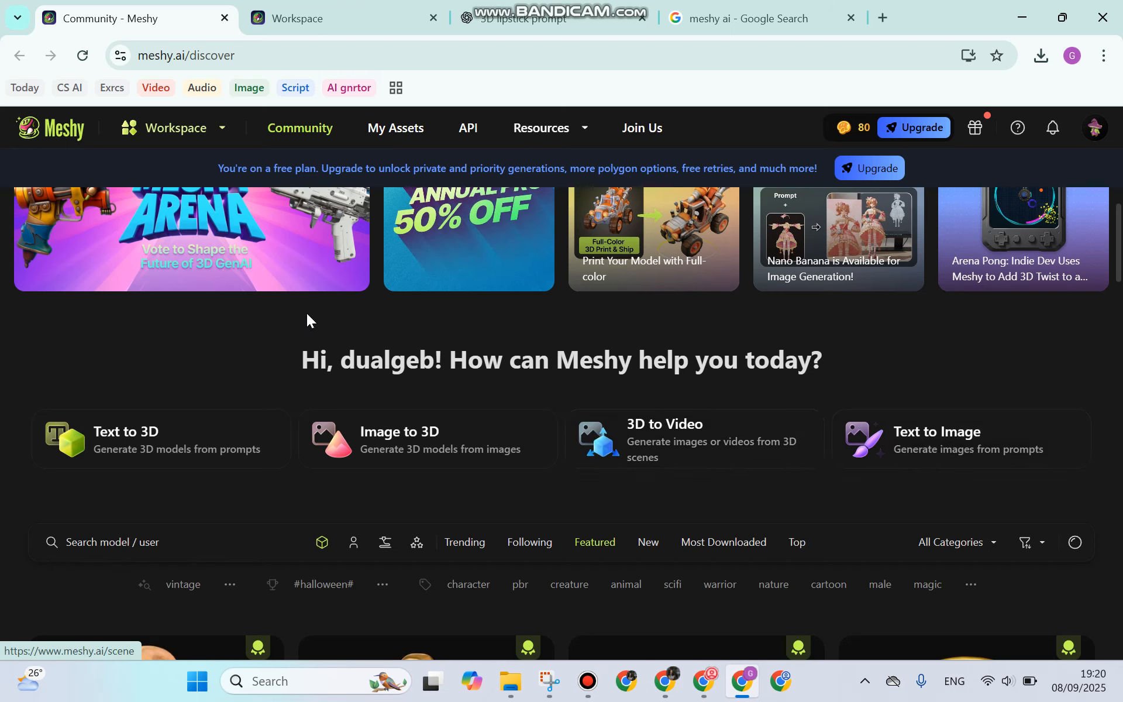
{"action": "left_click", "coordinate": [354, 22]}
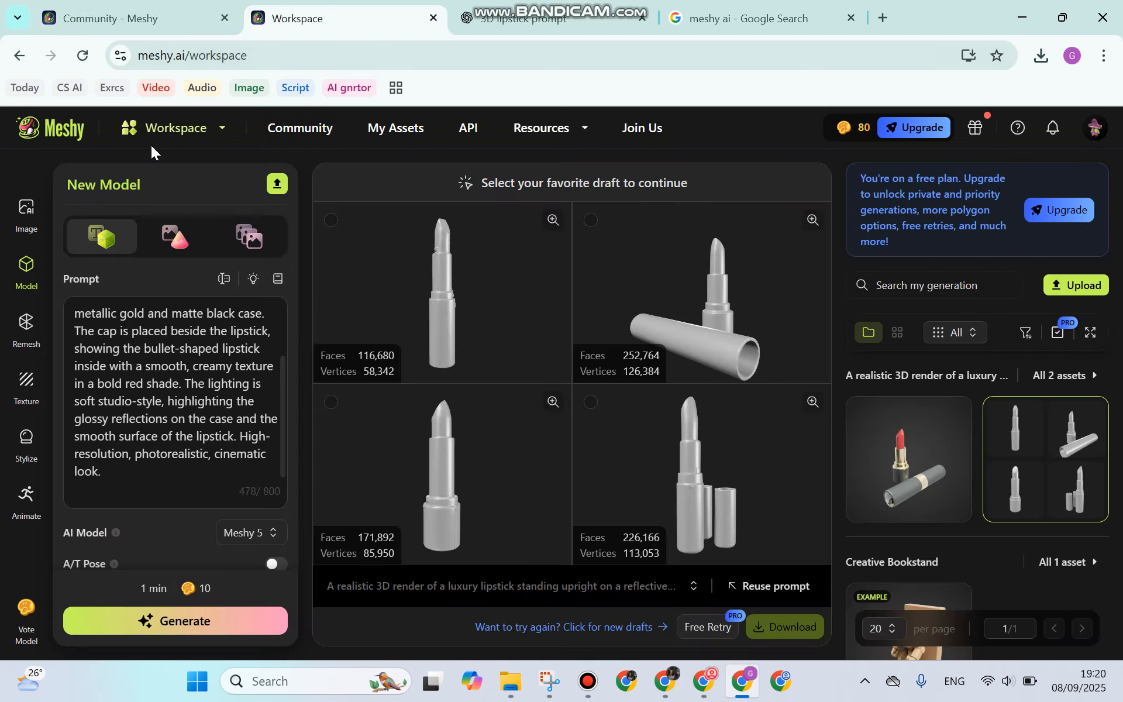
{"action": "left_click", "coordinate": [145, 24]}
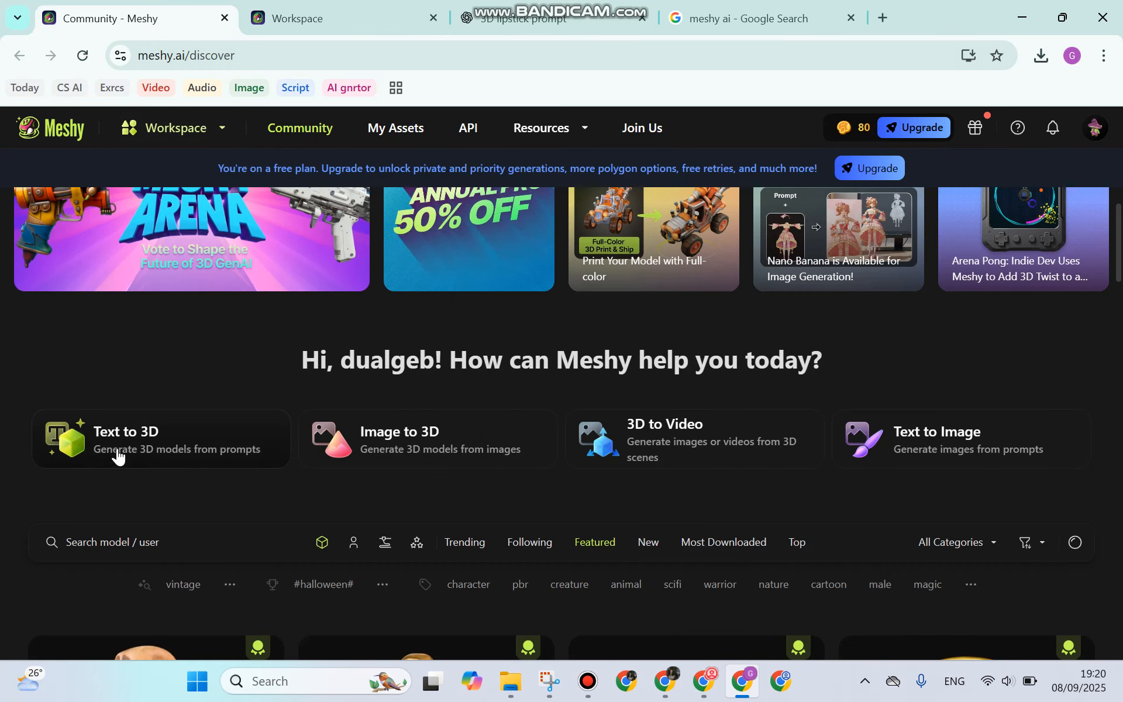
{"action": "left_click", "coordinate": [380, 17]}
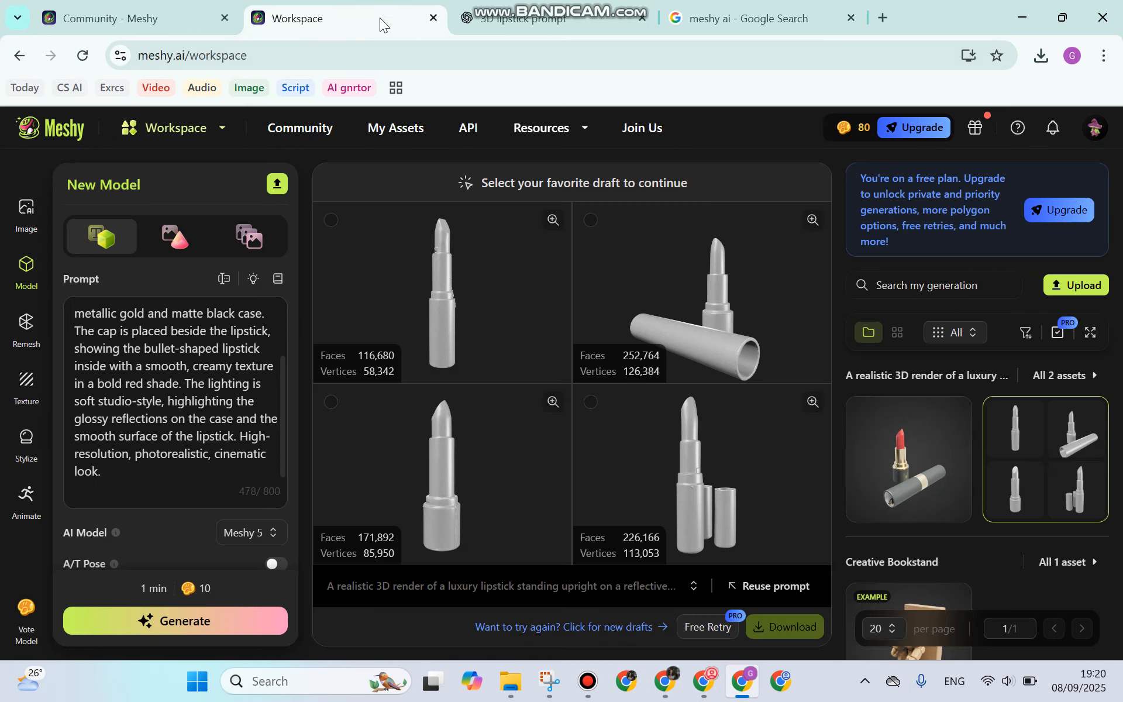
{"action": "left_click", "coordinate": [568, 19]}
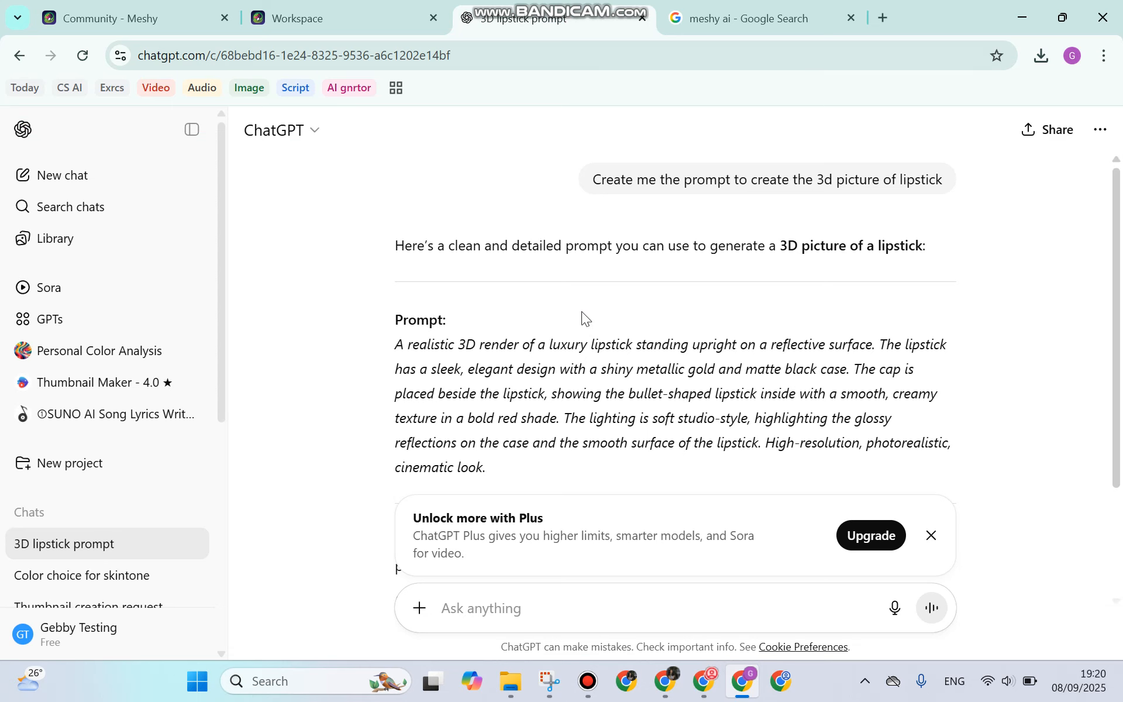
Step: Read the luxury lipstick prompt in ChatGPT, then return to the Meshy workspace with four lipstick drafts
{"action": "scroll", "coordinate": [568, 333], "scroll_direction": "down", "scroll_amount": 1}
{"action": "left_click", "coordinate": [192, 131]}
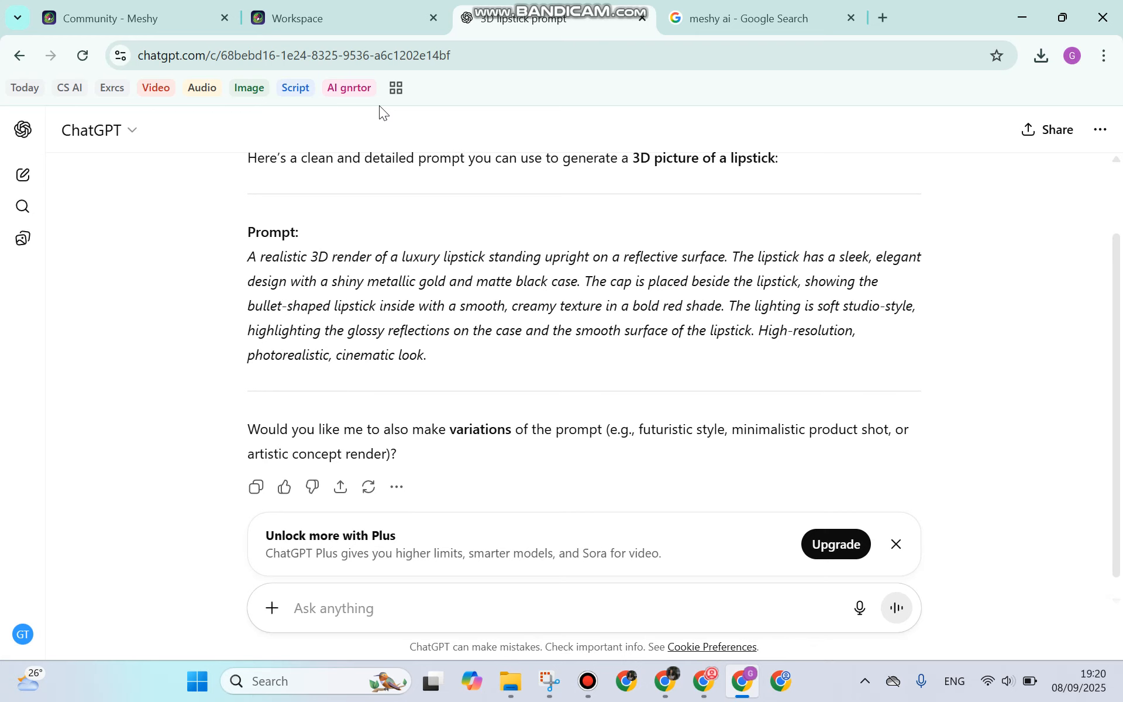
{"action": "left_click", "coordinate": [337, 23]}
{"action": "scroll", "coordinate": [217, 397], "scroll_direction": "up", "scroll_amount": 2}
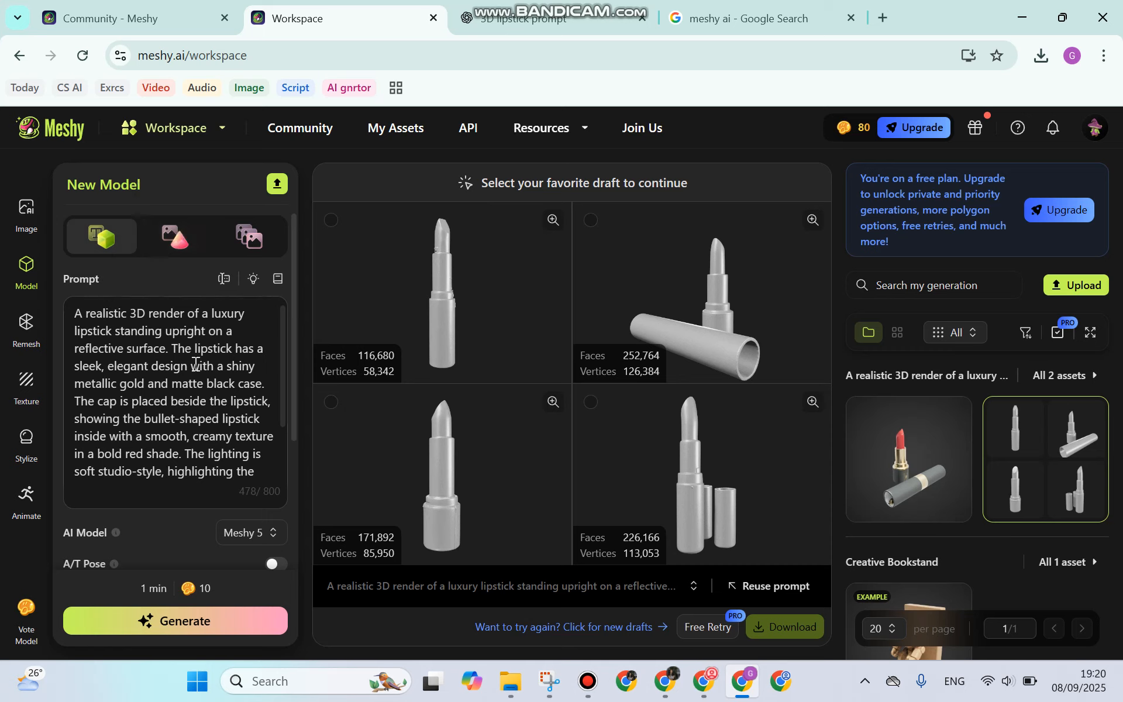
{"action": "scroll", "coordinate": [176, 430], "scroll_direction": "down", "scroll_amount": 2}
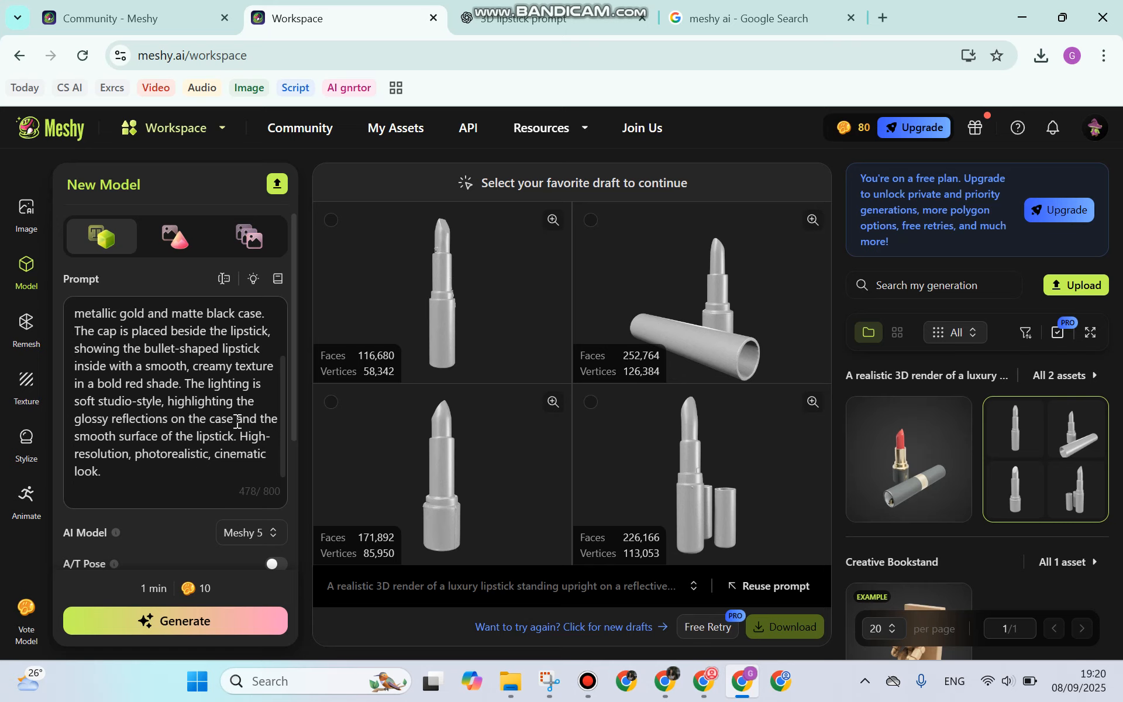
{"action": "scroll", "coordinate": [194, 448], "scroll_direction": "down", "scroll_amount": 1}
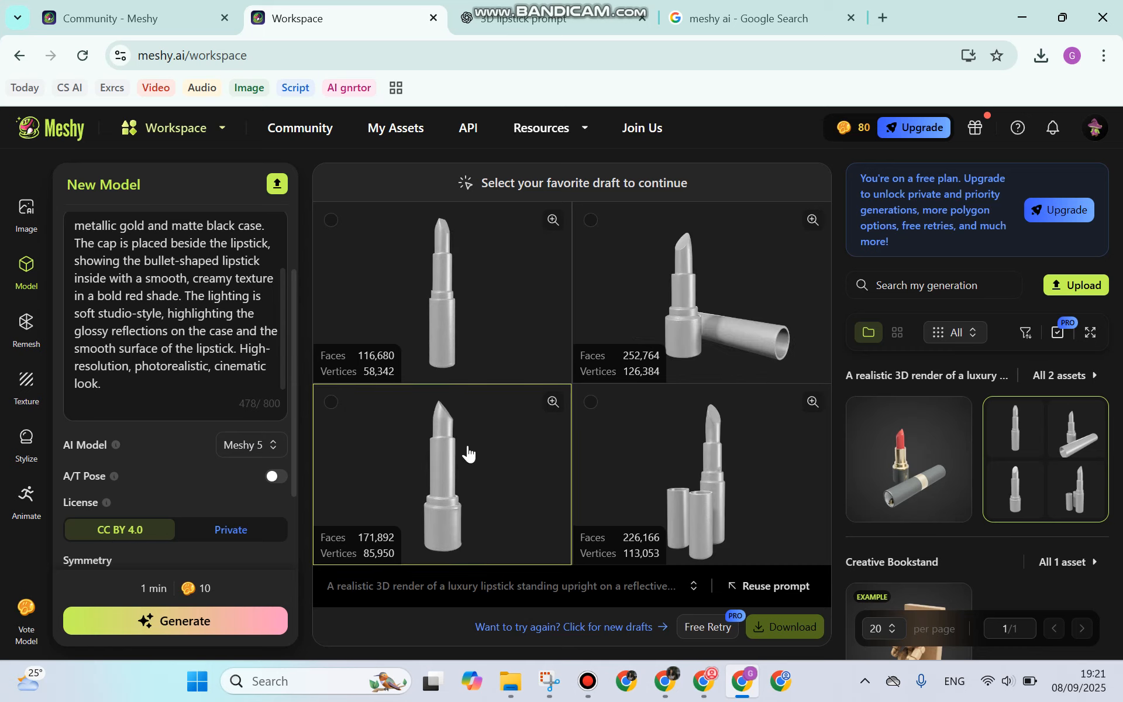
{"action": "mouse_move", "coordinate": [1033, 448]}
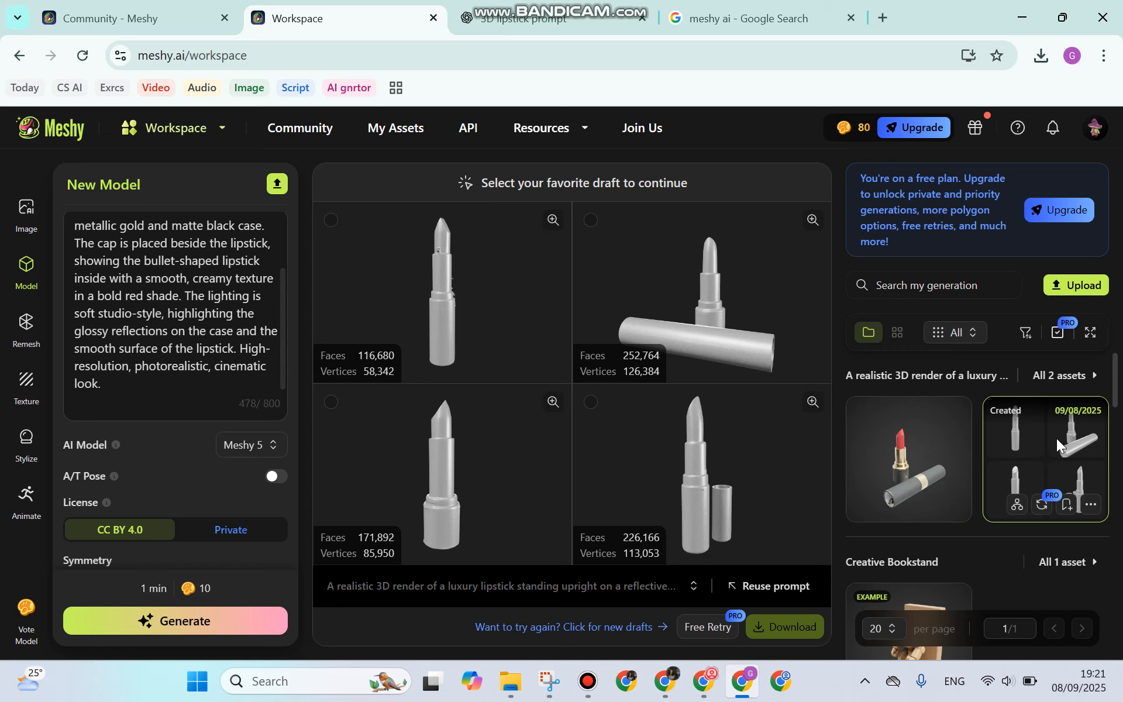
Step: Select lipstick draft 2 and confirm textured generation at 10K triangles with PBR maps
{"action": "left_click", "coordinate": [593, 222]}
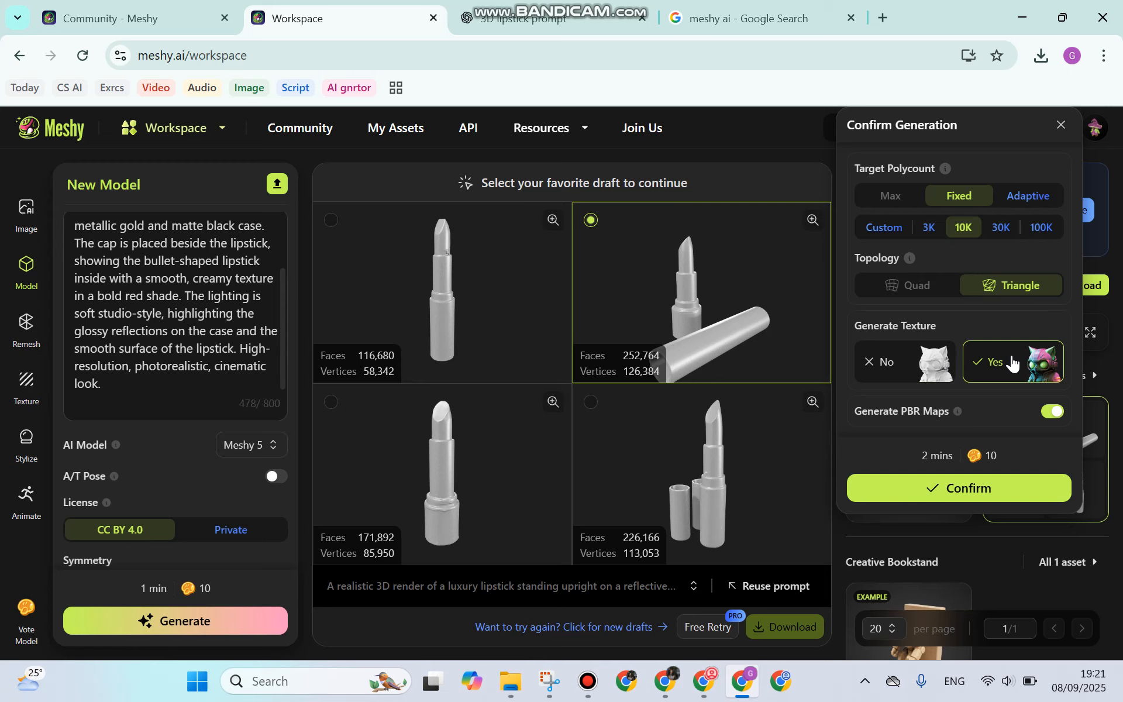
{"action": "left_click", "coordinate": [971, 492]}
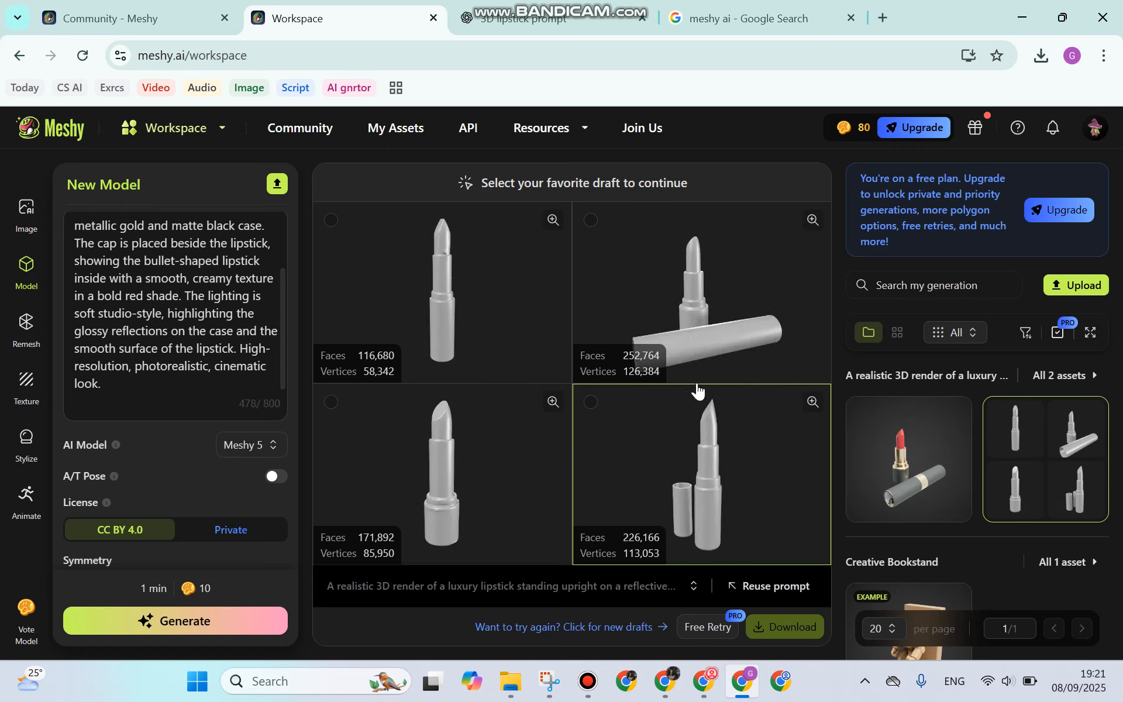
{"action": "left_click", "coordinate": [590, 222]}
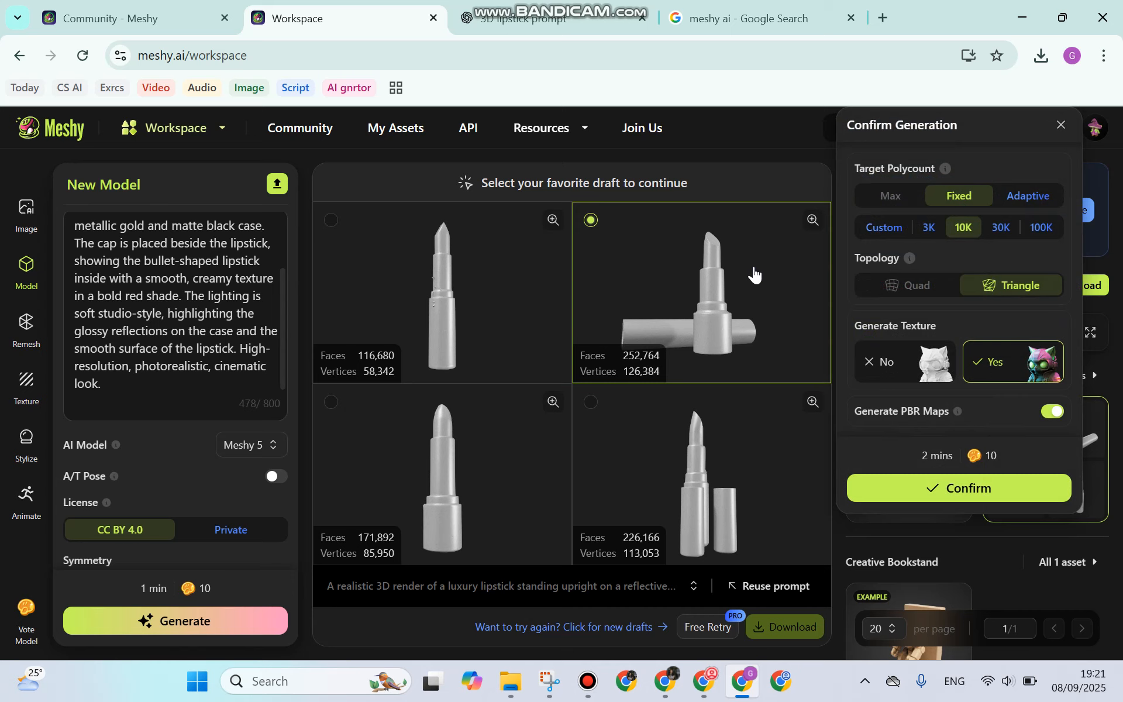
{"action": "left_click", "coordinate": [768, 147]}
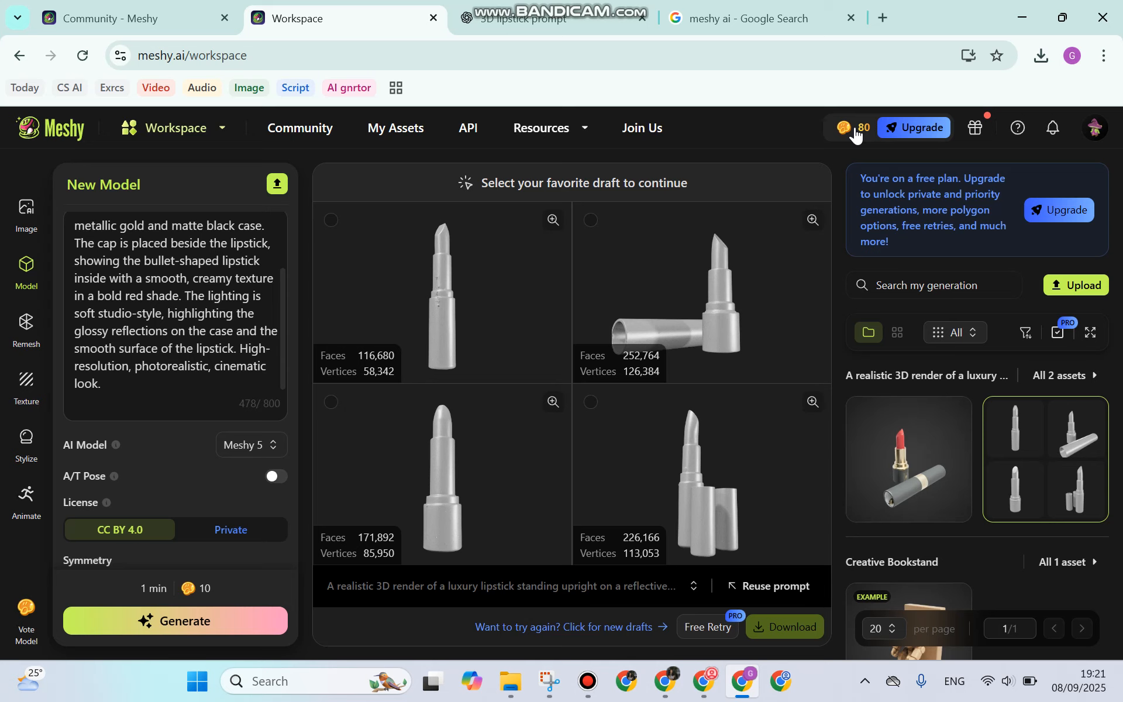
{"action": "left_click", "coordinate": [590, 221]}
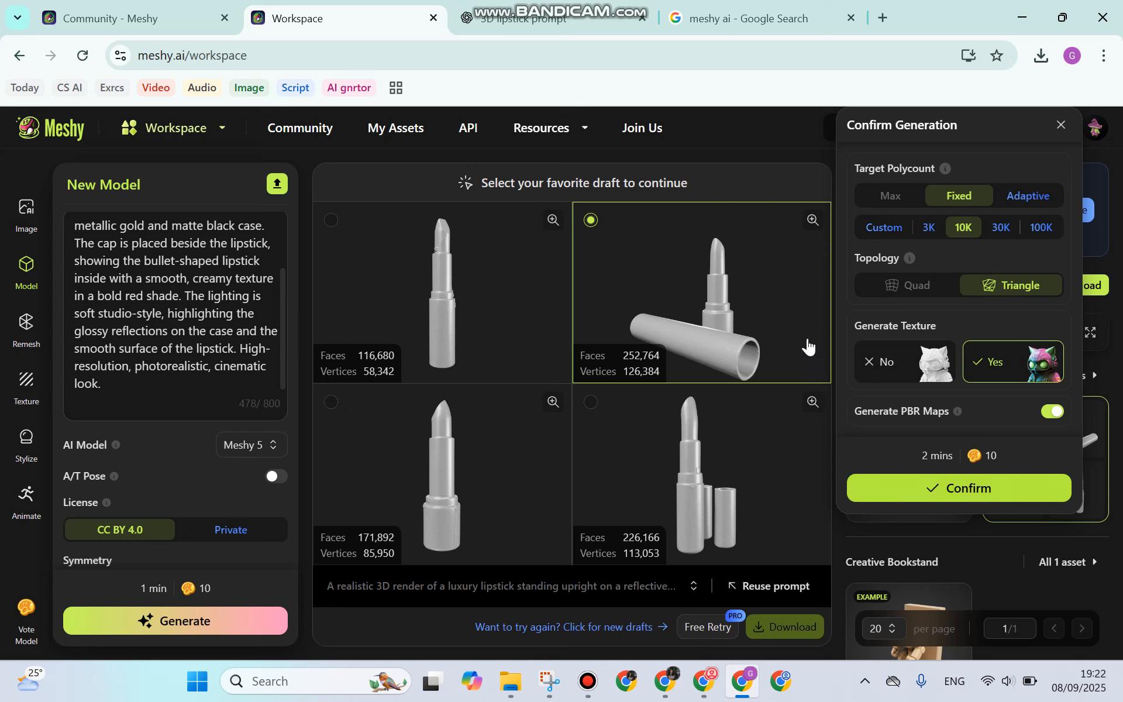
{"action": "left_click", "coordinate": [726, 191]}
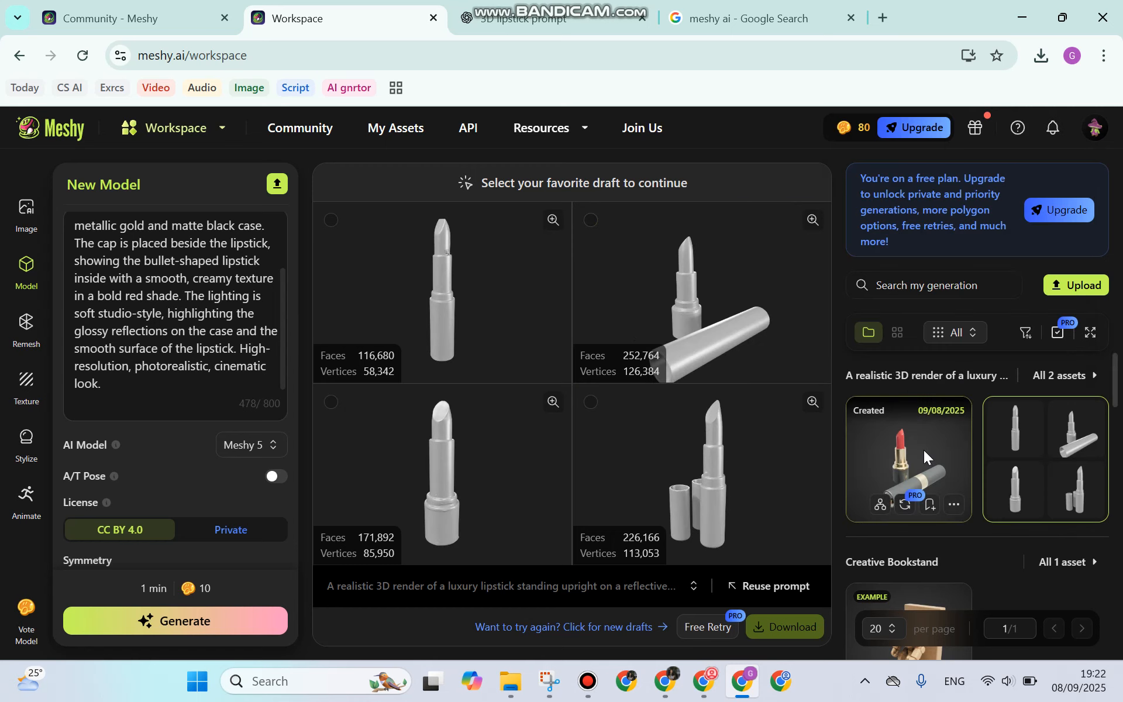
Step: Load the textured red lipstick into the viewer and orbit it so the cap opening faces front
{"action": "left_click", "coordinate": [909, 448]}
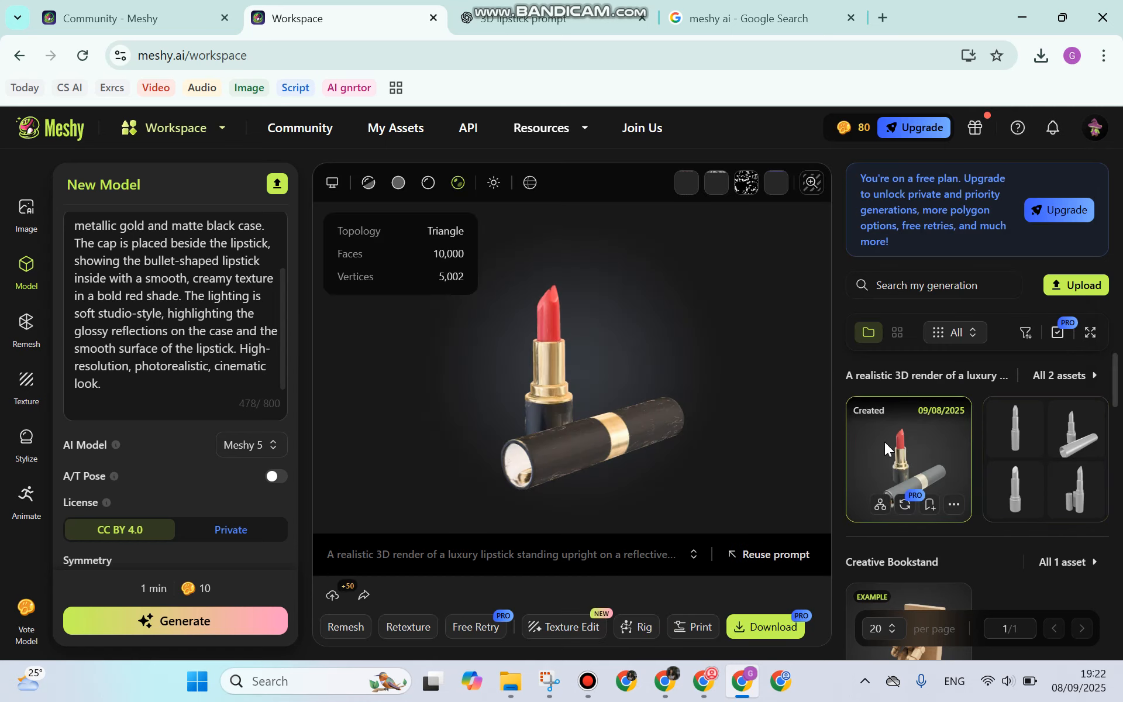
{"action": "left_click_drag", "start_coordinate": [608, 366], "coordinate": [596, 430]}
{"action": "left_click_drag", "start_coordinate": [608, 415], "coordinate": [617, 424]}
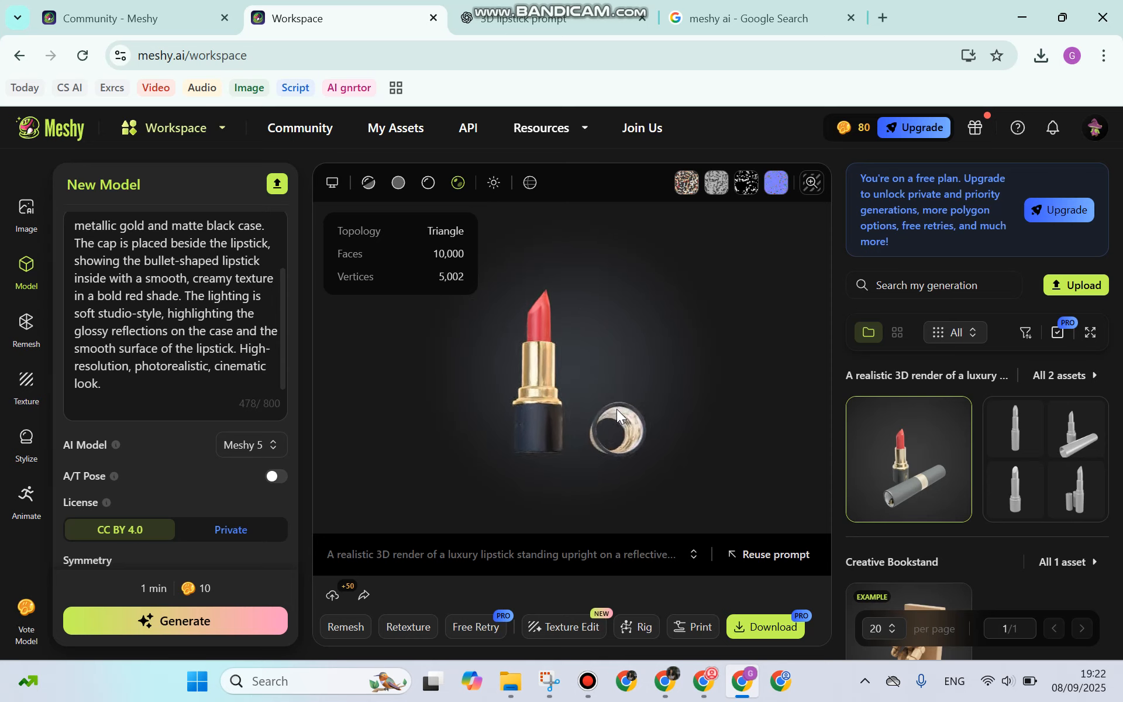
{"action": "scroll", "coordinate": [613, 424], "scroll_direction": "up", "scroll_amount": 4}
{"action": "scroll", "coordinate": [614, 425], "scroll_direction": "up", "scroll_amount": 2}
{"action": "left_click_drag", "start_coordinate": [653, 470], "coordinate": [566, 350]}
Step: Zoom in on the gold-and-black case, tilt the view, then zoom back out
{"action": "scroll", "coordinate": [645, 464], "scroll_direction": "up", "scroll_amount": 3}
{"action": "scroll", "coordinate": [708, 427], "scroll_direction": "down", "scroll_amount": 2}
{"action": "scroll", "coordinate": [567, 348], "scroll_direction": "up", "scroll_amount": 3}
{"action": "left_click_drag", "start_coordinate": [592, 266], "coordinate": [573, 336]}
{"action": "scroll", "coordinate": [574, 335], "scroll_direction": "down", "scroll_amount": 3}
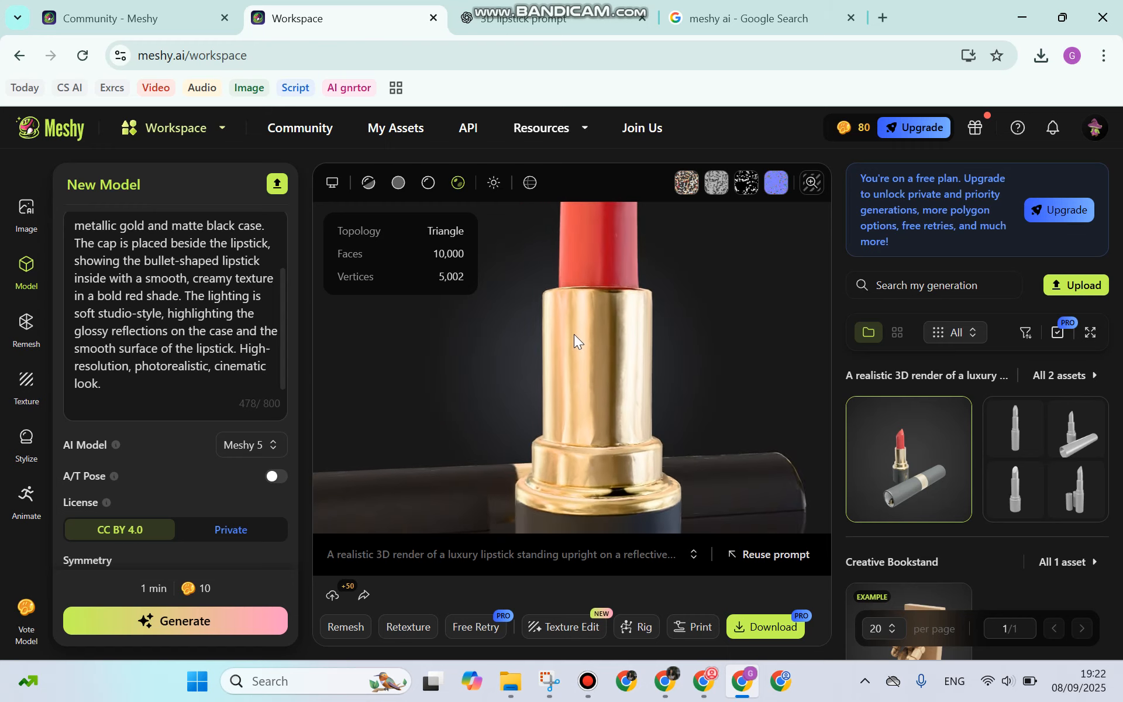
{"action": "scroll", "coordinate": [594, 374], "scroll_direction": "down", "scroll_amount": 5}
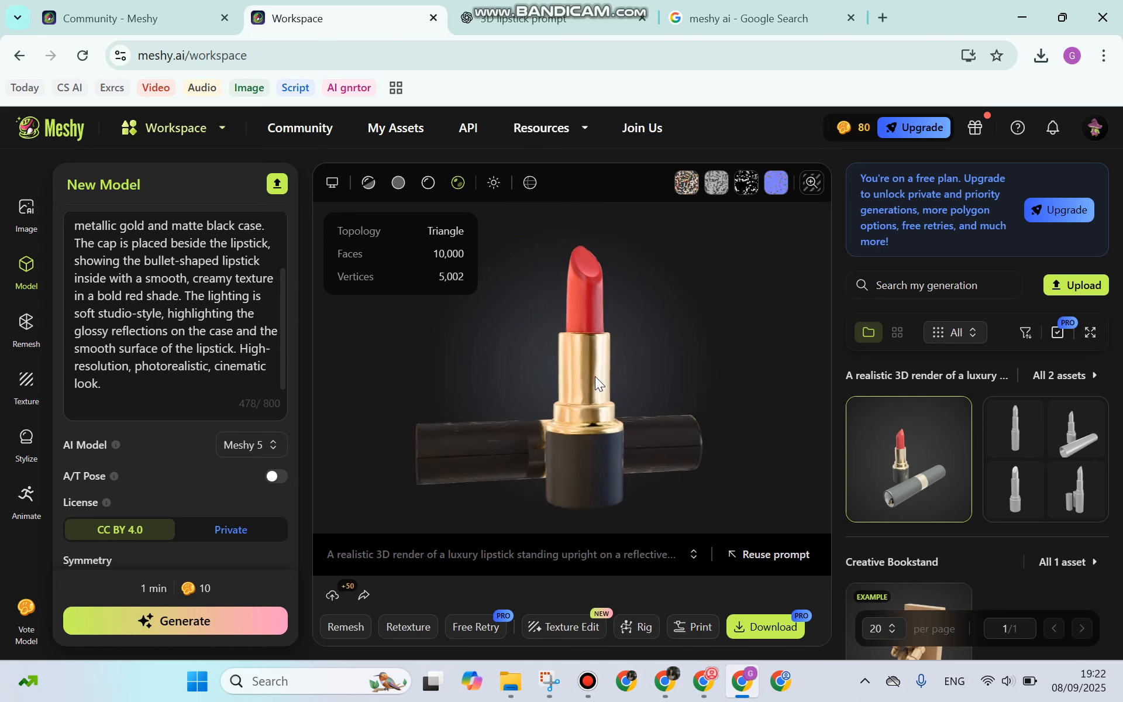
{"action": "left_click", "coordinate": [754, 630]}
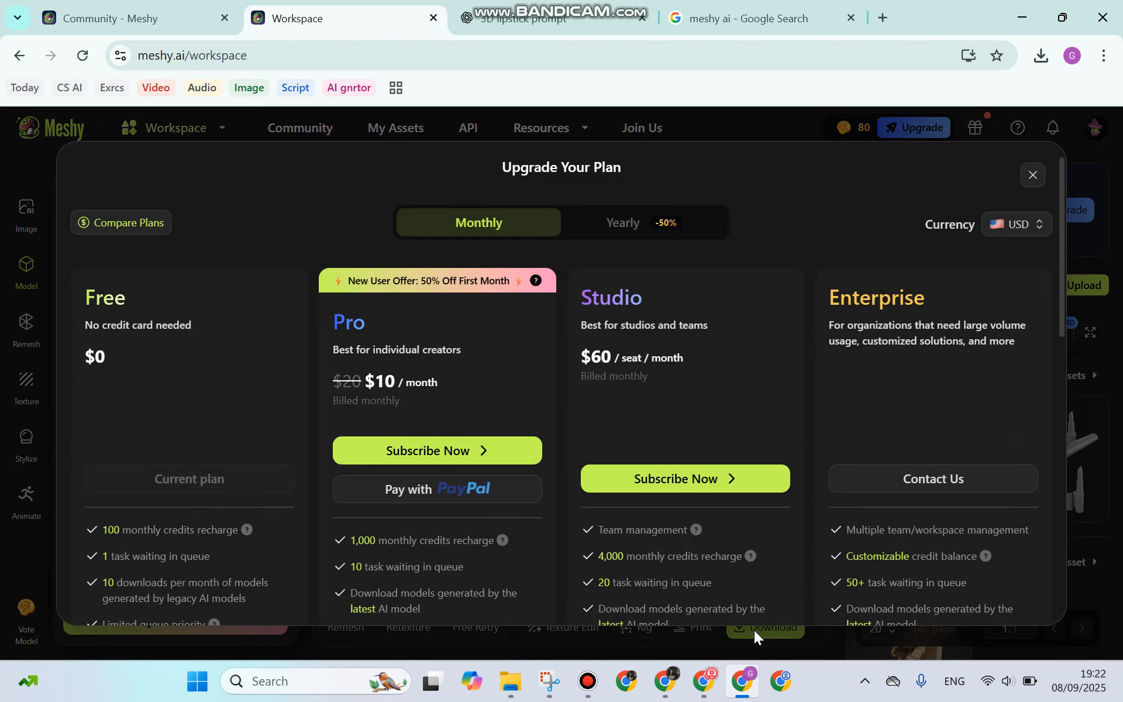
{"action": "scroll", "coordinate": [480, 435], "scroll_direction": "down", "scroll_amount": 3}
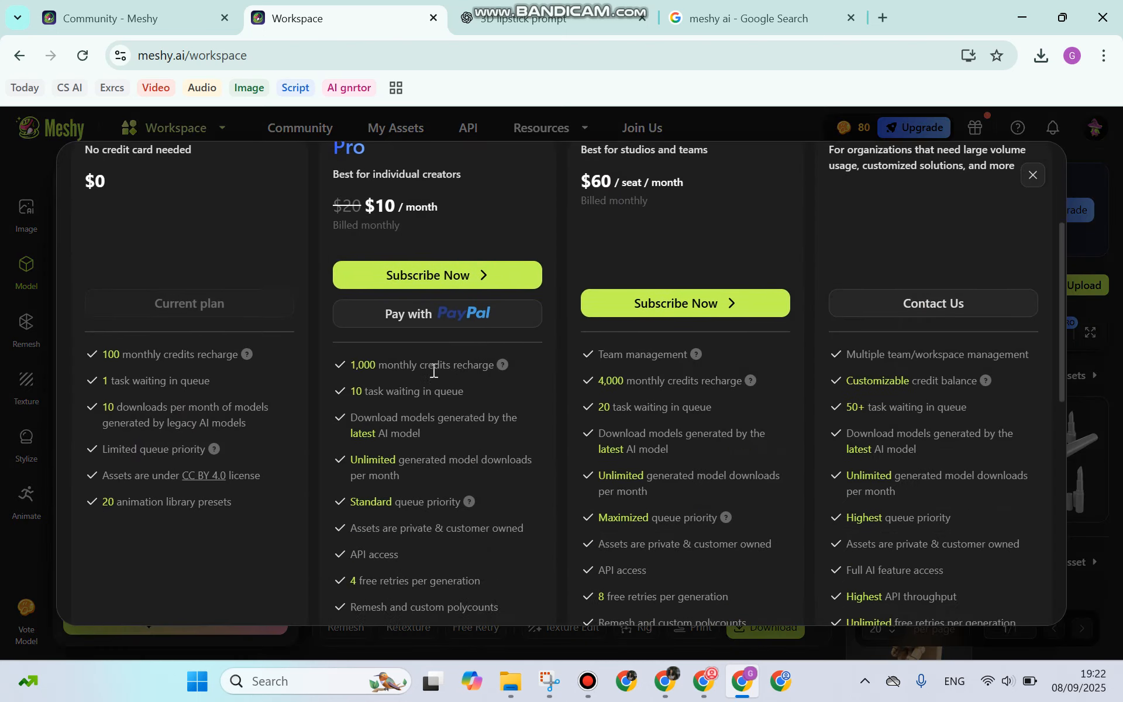
{"action": "scroll", "coordinate": [434, 371], "scroll_direction": "up", "scroll_amount": 3}
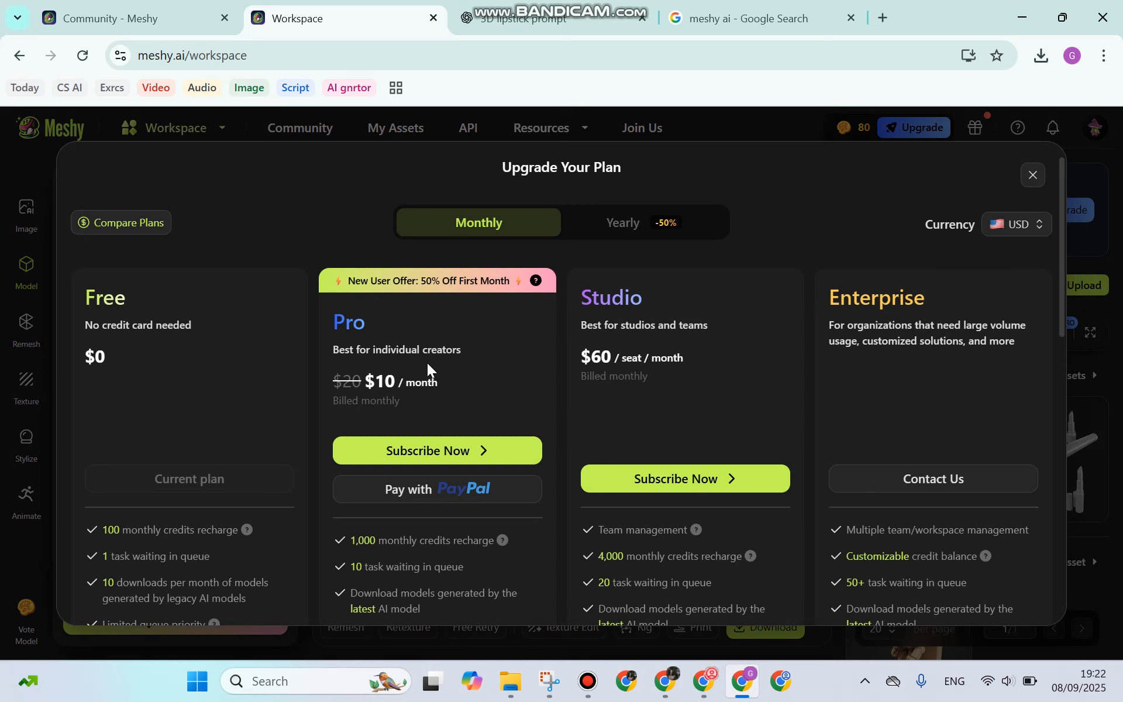
{"action": "scroll", "coordinate": [463, 336], "scroll_direction": "down", "scroll_amount": 5}
{"action": "scroll", "coordinate": [471, 298], "scroll_direction": "up", "scroll_amount": 4}
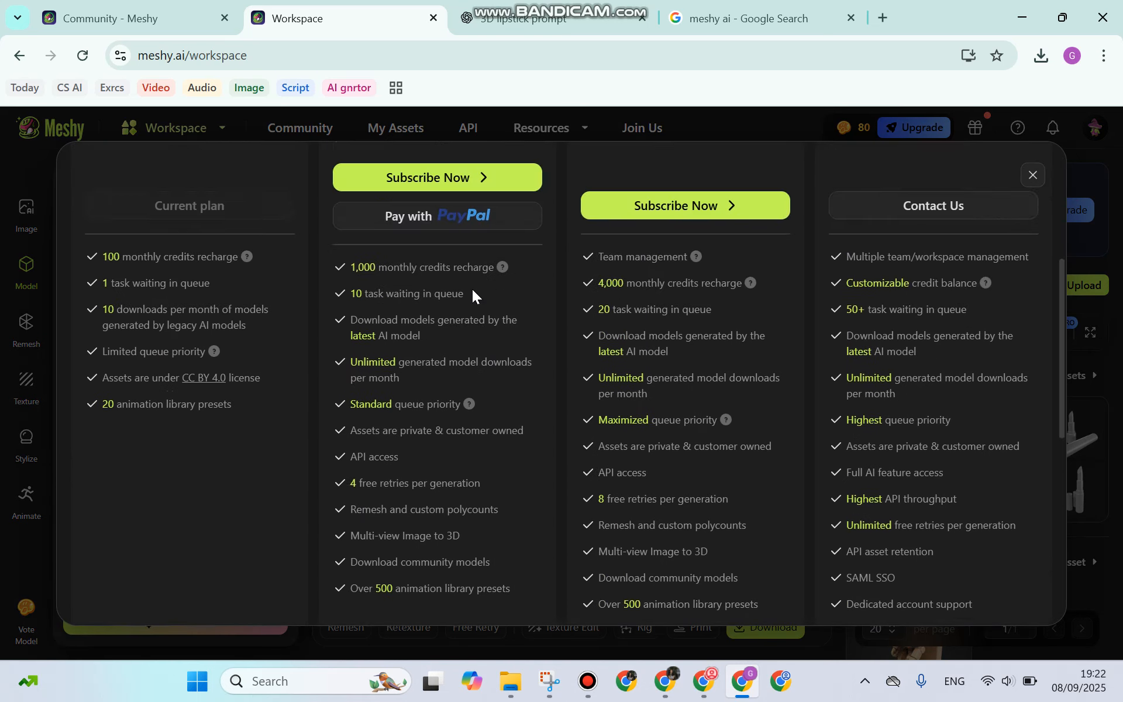
{"action": "scroll", "coordinate": [471, 281], "scroll_direction": "up", "scroll_amount": 2}
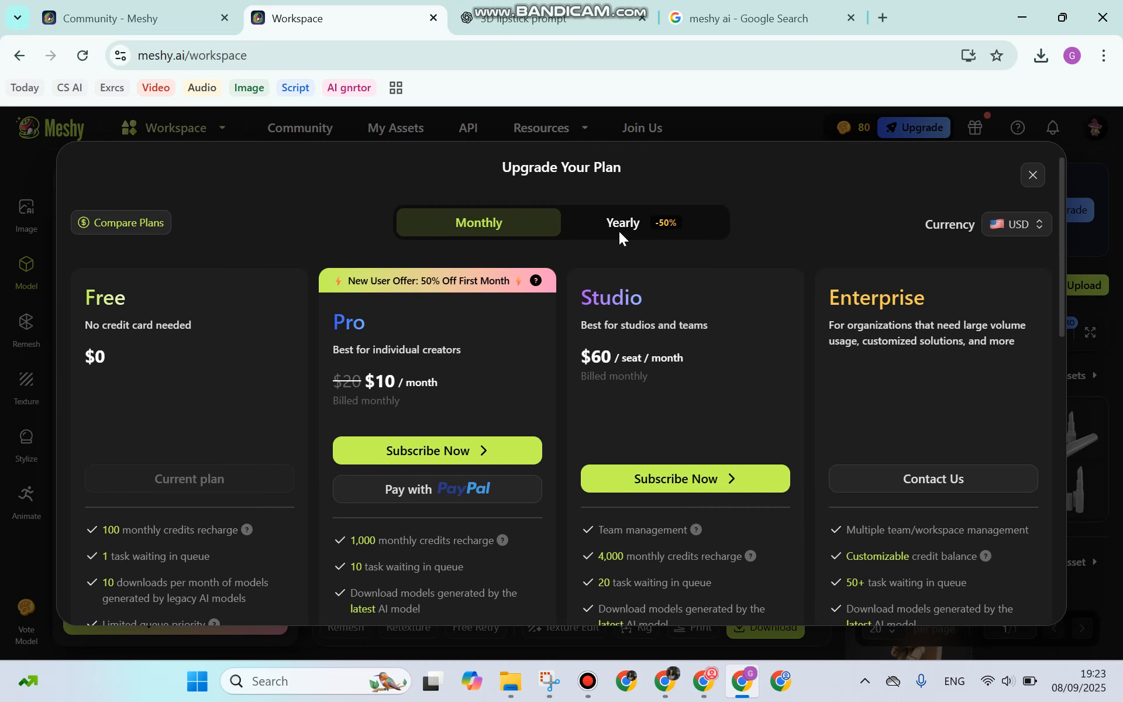
{"action": "scroll", "coordinate": [619, 231], "scroll_direction": "down", "scroll_amount": 5}
{"action": "scroll", "coordinate": [619, 259], "scroll_direction": "up", "scroll_amount": 5}
{"action": "left_click", "coordinate": [605, 226]}
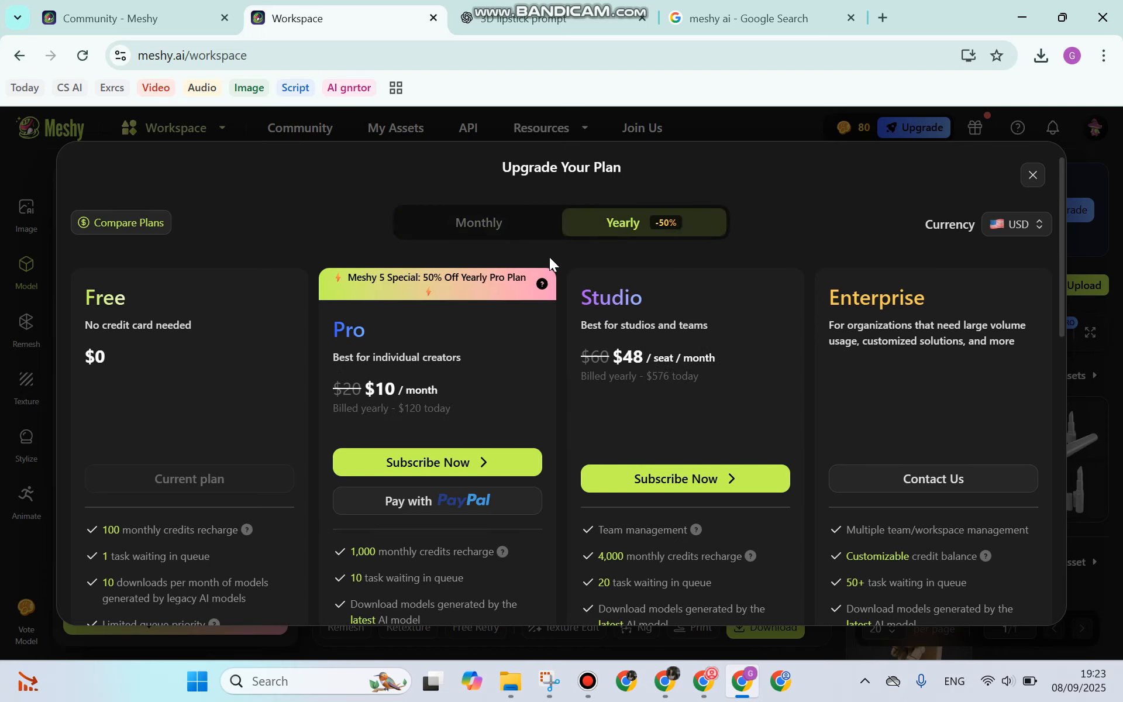
{"action": "scroll", "coordinate": [549, 257], "scroll_direction": "down", "scroll_amount": 5}
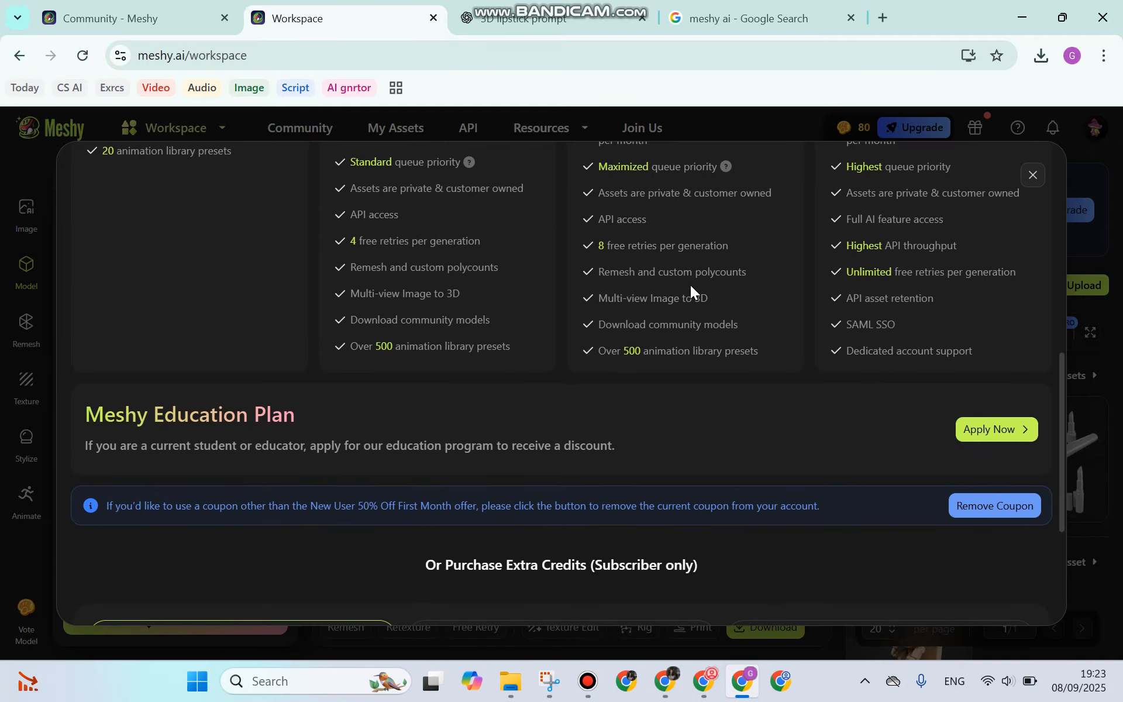
{"action": "scroll", "coordinate": [762, 344], "scroll_direction": "up", "scroll_amount": 5}
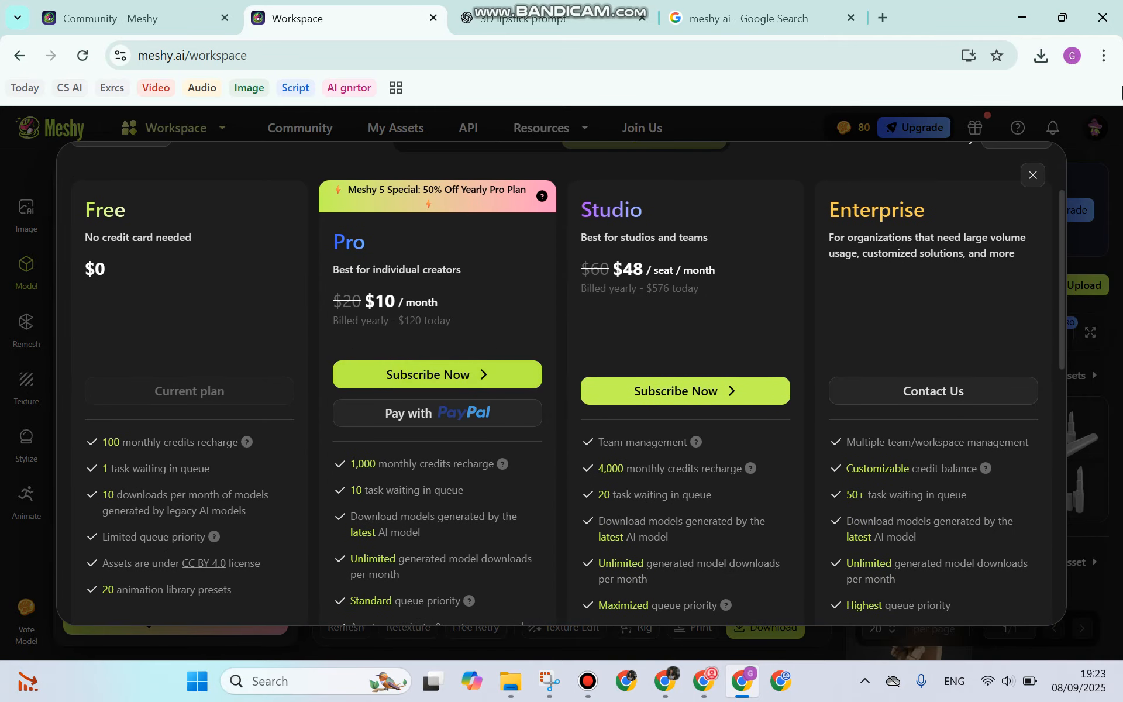
{"action": "left_click", "coordinate": [1032, 175]}
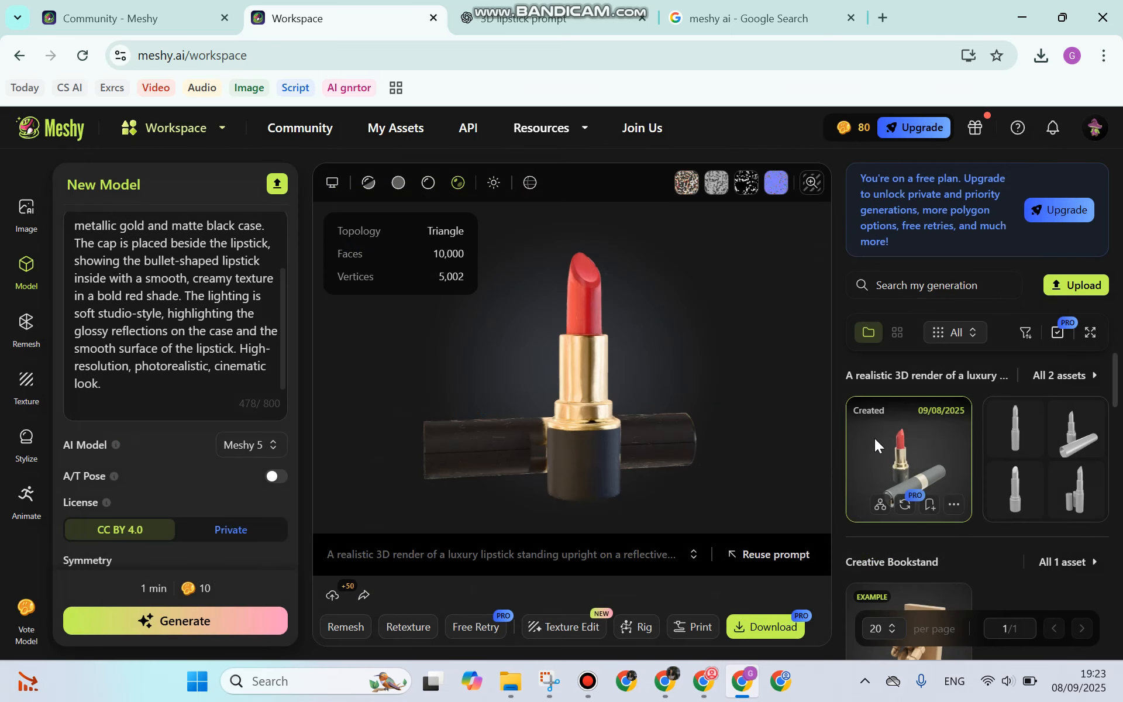
Step: Load the Creative Bookstand robot example, orbit it to a new angle and zoom in
{"action": "scroll", "coordinate": [876, 437], "scroll_direction": "down", "scroll_amount": 3}
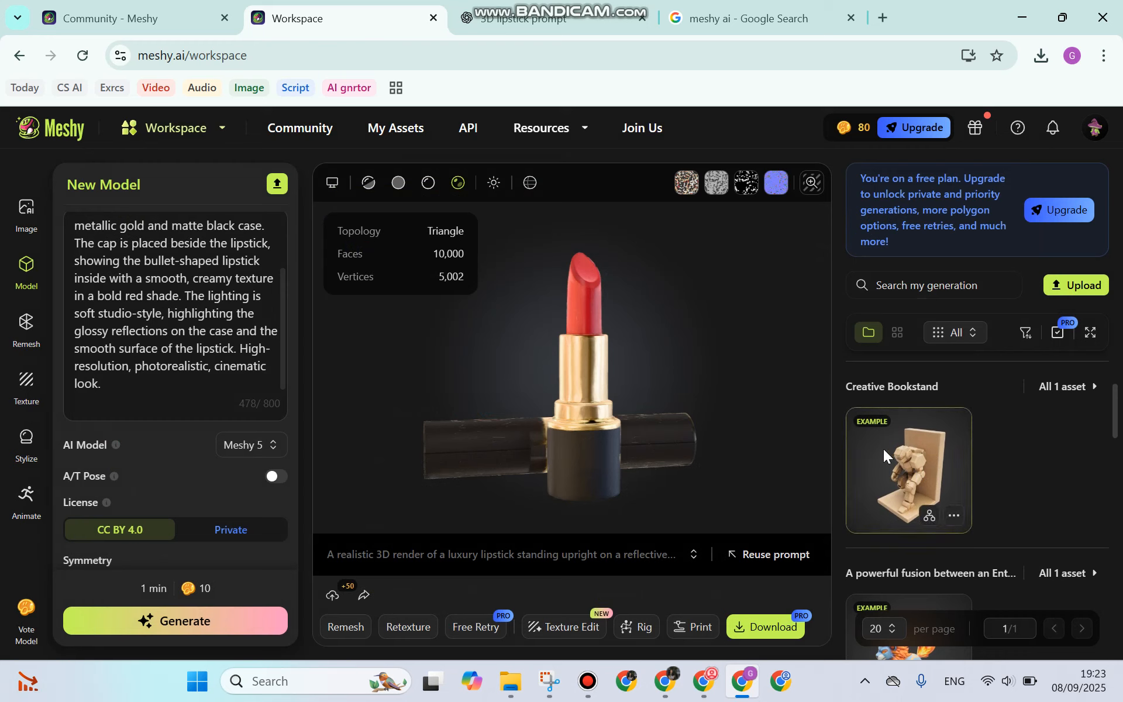
{"action": "left_click", "coordinate": [926, 428]}
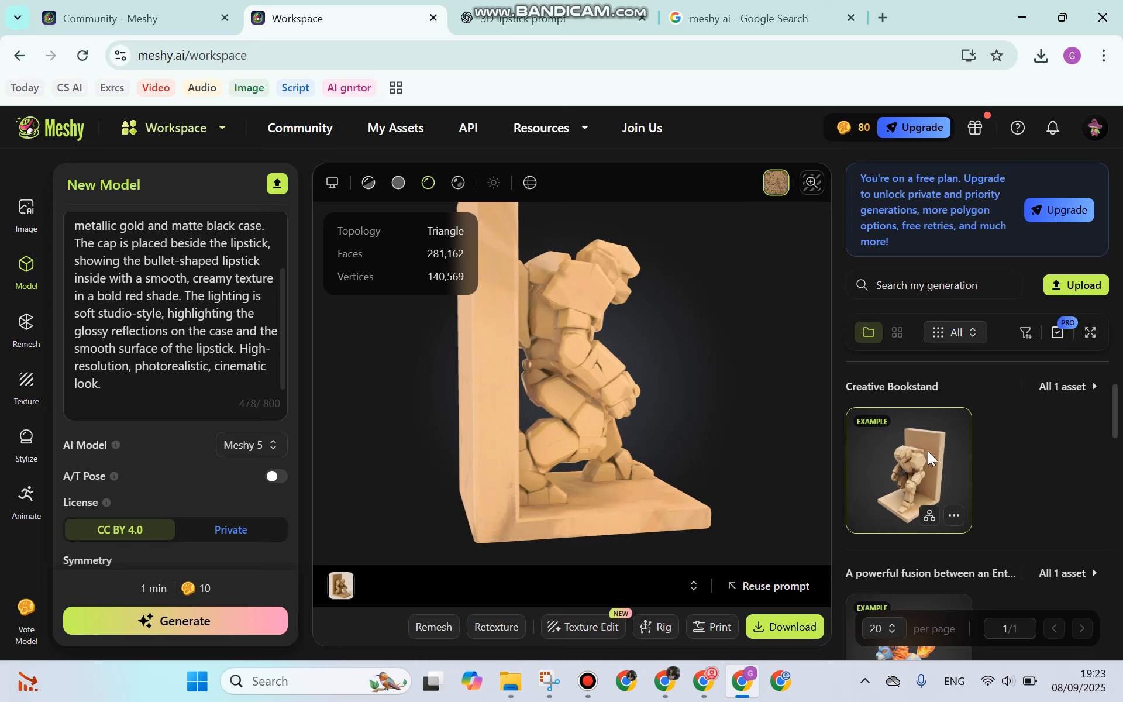
{"action": "left_click_drag", "start_coordinate": [601, 329], "coordinate": [644, 276]}
{"action": "scroll", "coordinate": [565, 354], "scroll_direction": "up", "scroll_amount": 3}
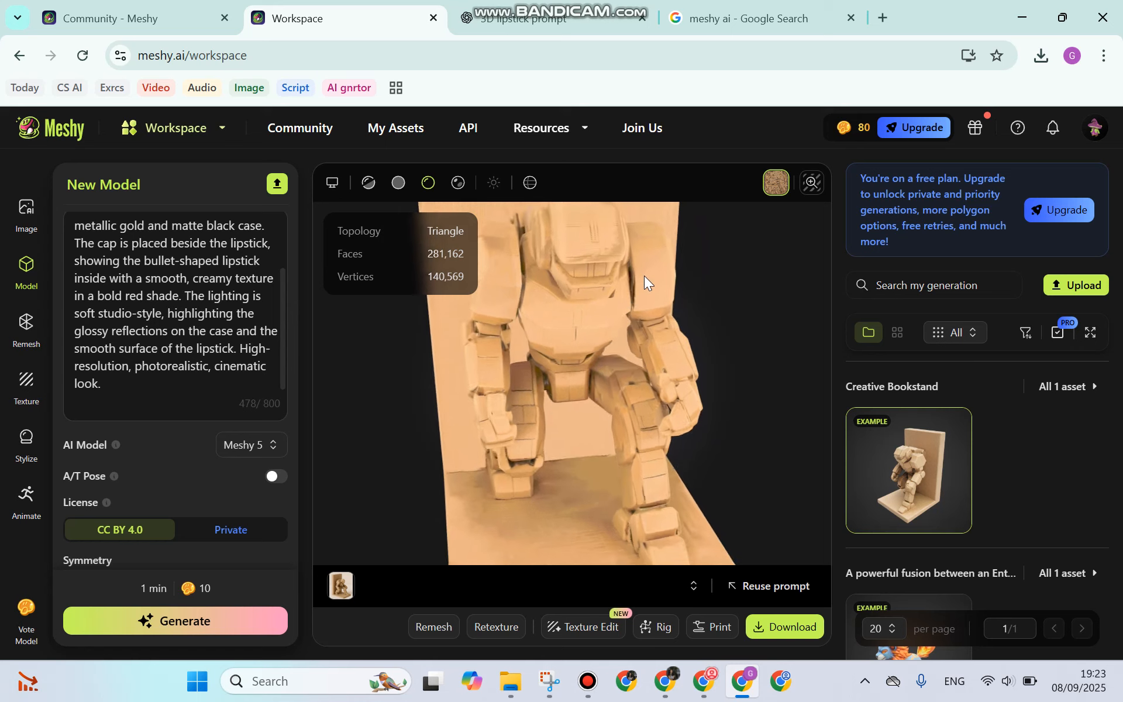
{"action": "left_click", "coordinate": [758, 624]}
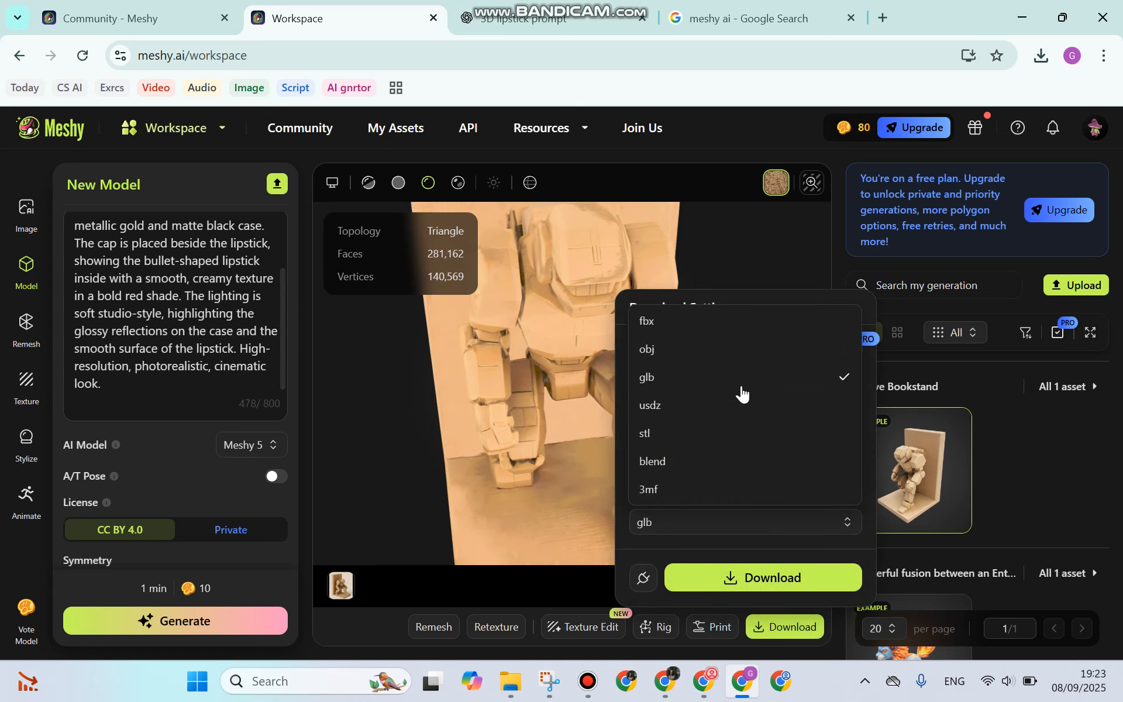
{"action": "left_click", "coordinate": [491, 448]}
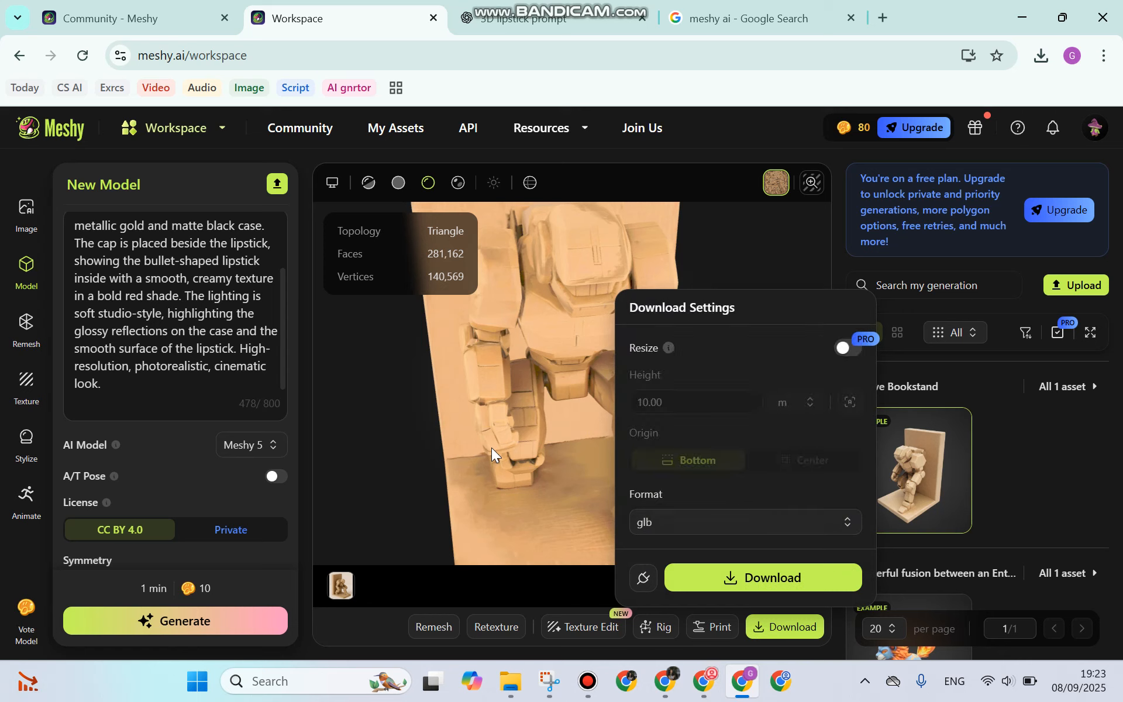
{"action": "left_click", "coordinate": [491, 447]}
{"action": "mouse_move", "coordinate": [614, 3]}
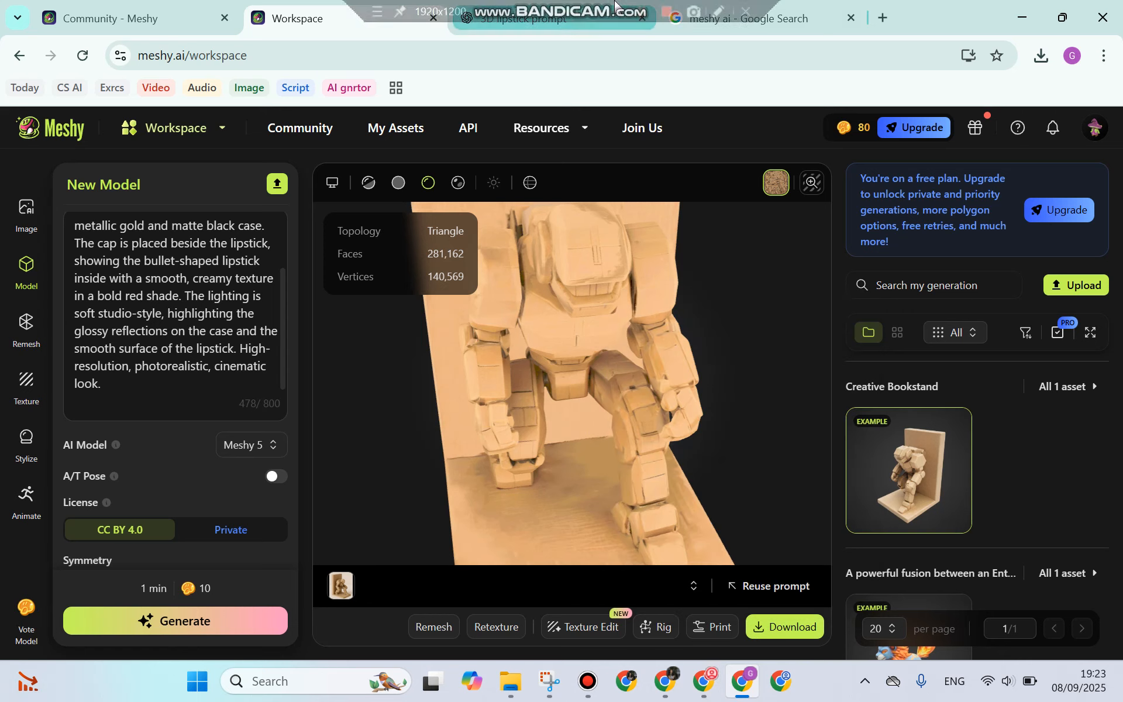